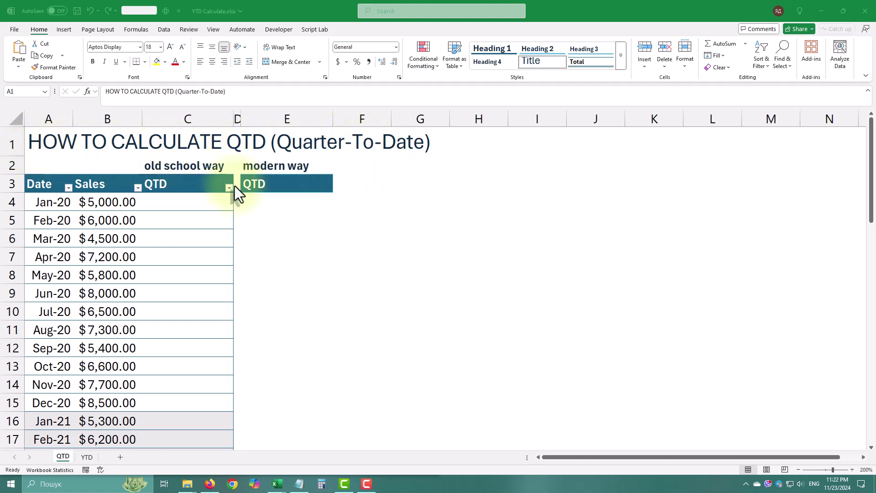
- Review the Date column of the sales table from top to bottom
click(56, 184)
scroll(56, 187, down, 3)
scroll(58, 193, down, 2)
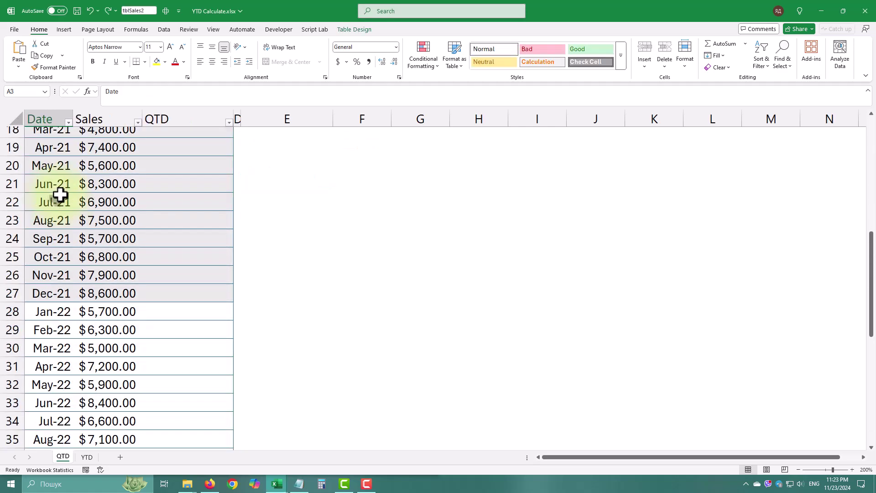
scroll(60, 195, down, 2)
scroll(59, 194, down, 4)
scroll(58, 196, down, 1)
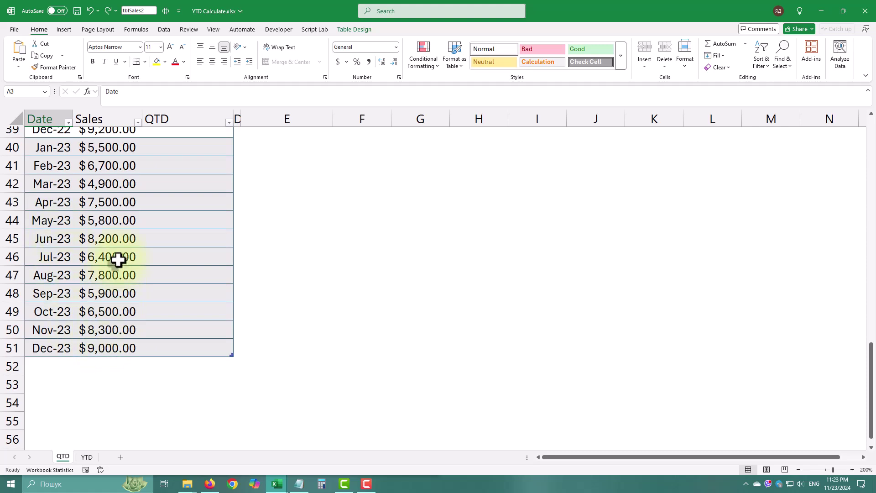
scroll(118, 251, up, 8)
scroll(119, 242, up, 5)
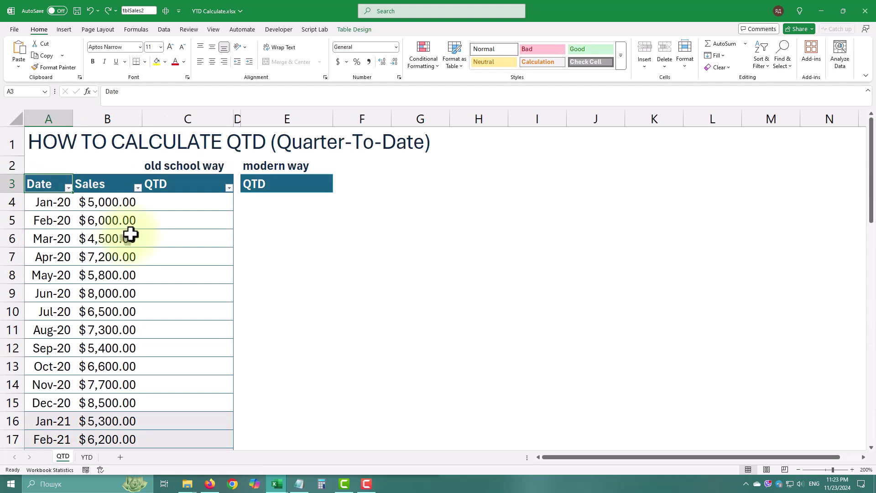
click(177, 206)
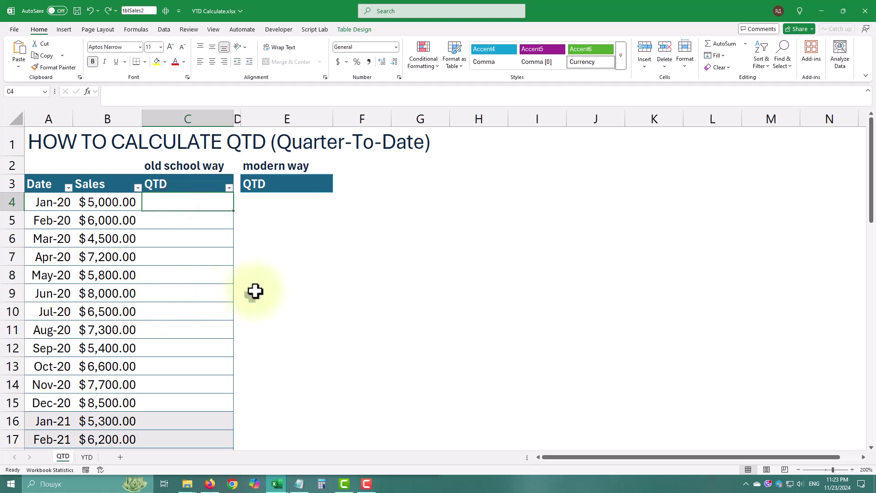
text(=mo)
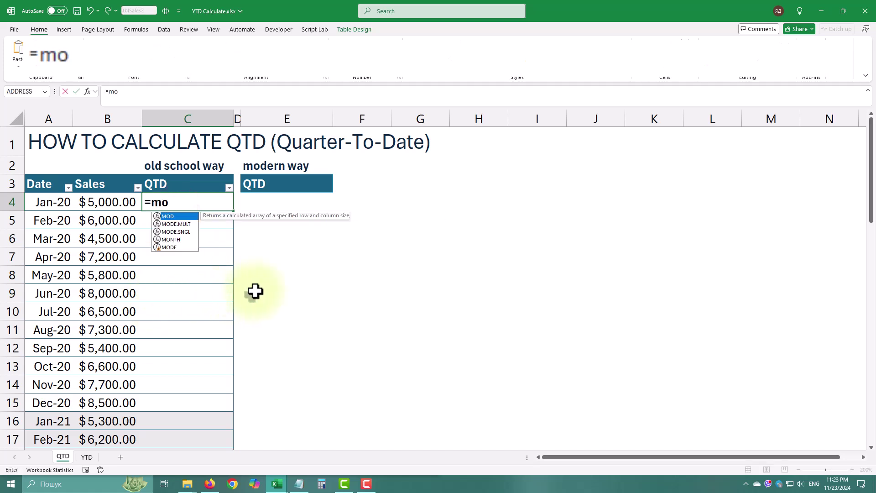
text(nth()
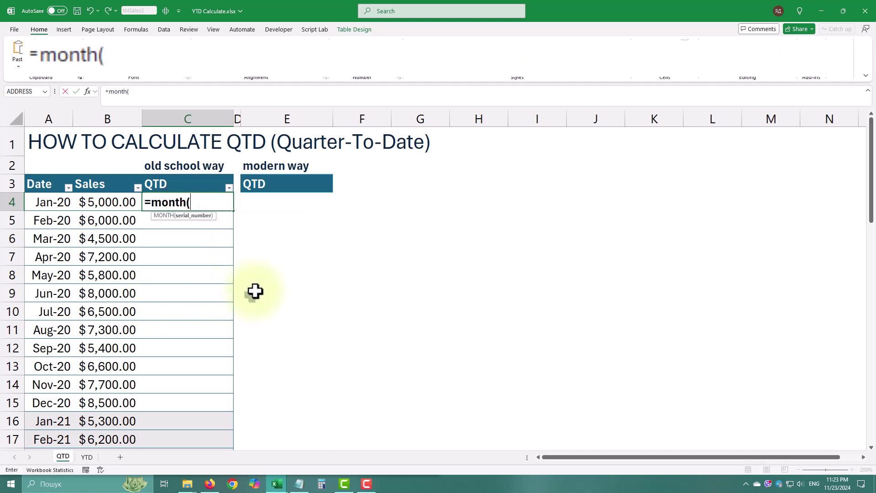
click(51, 201)
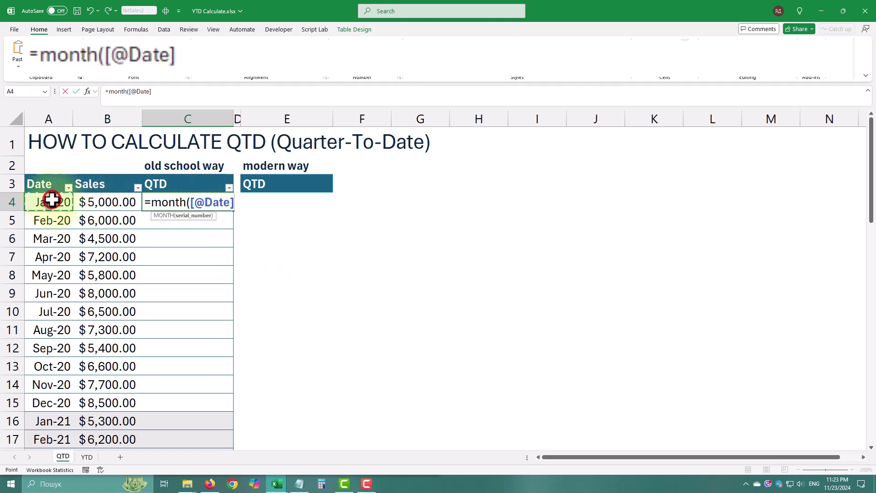
text())
key(Return)
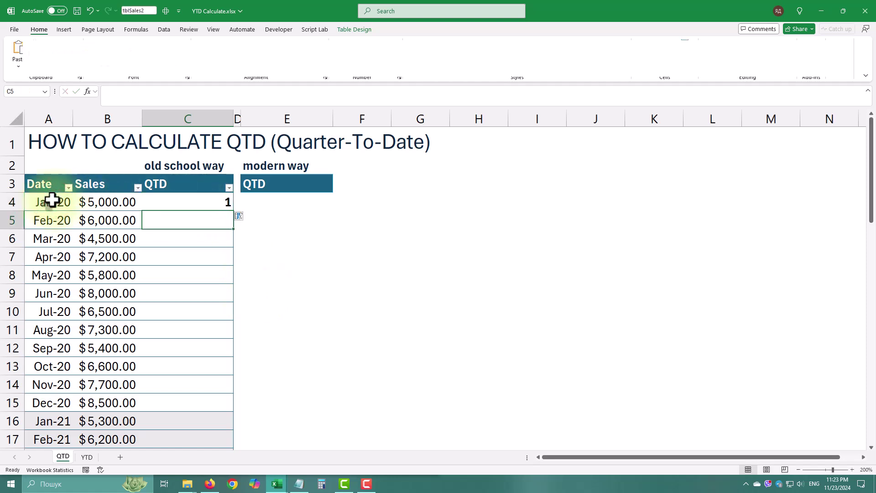
click(241, 216)
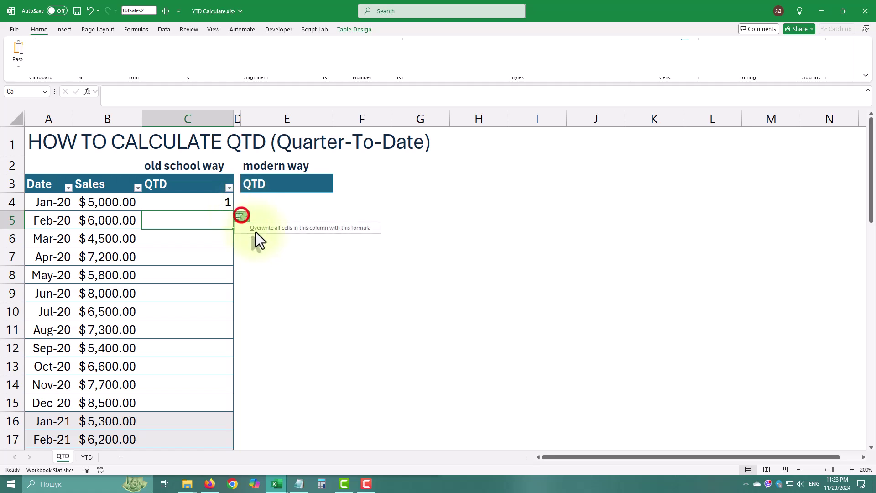
click(268, 231)
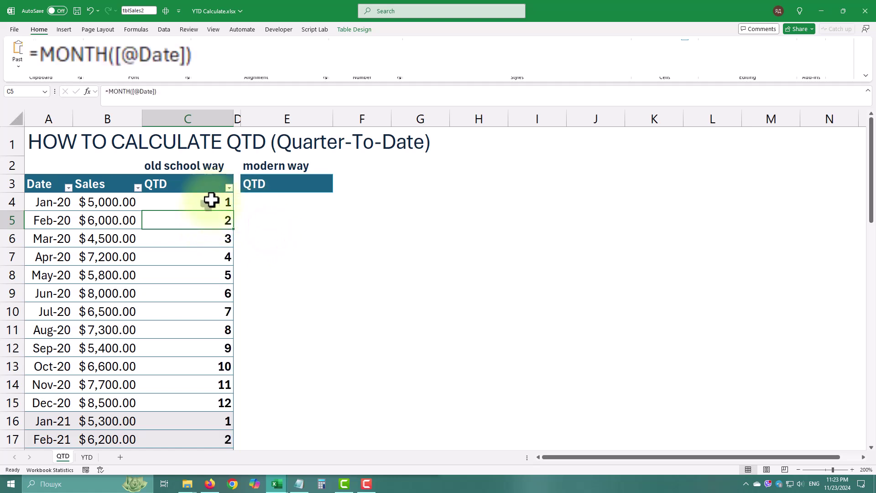
click(173, 203)
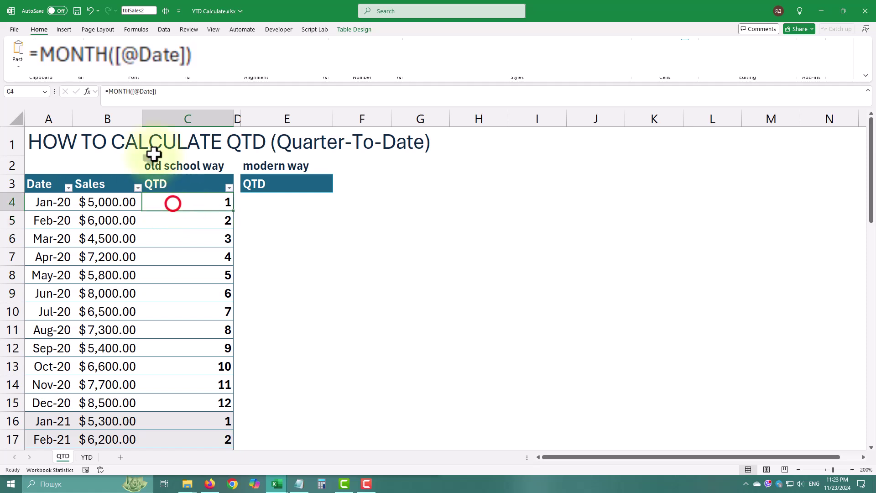
click(109, 91)
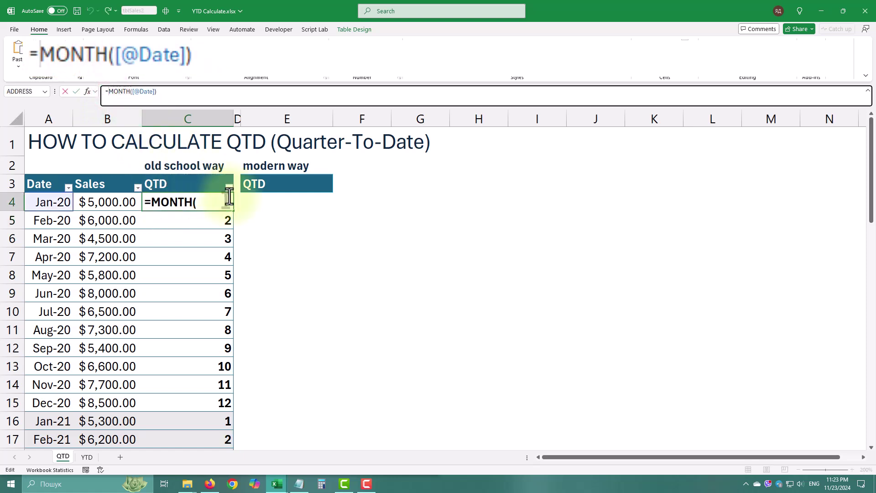
text(mod)
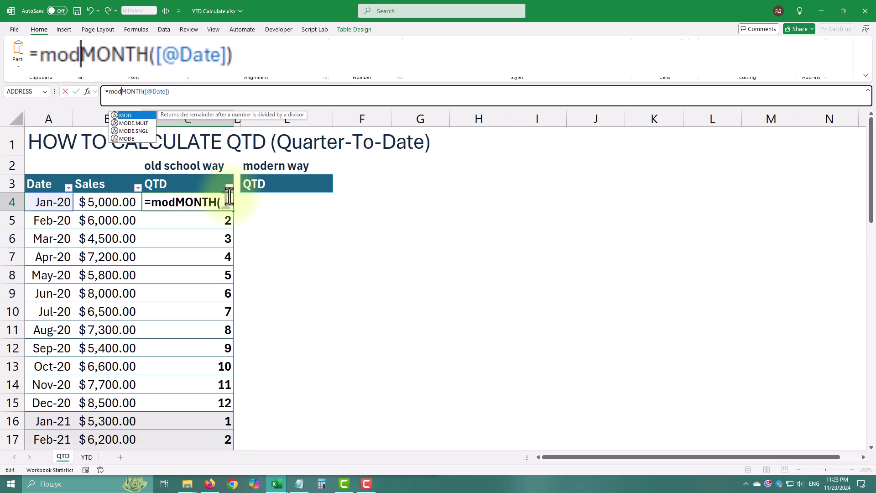
text(()
key(End)
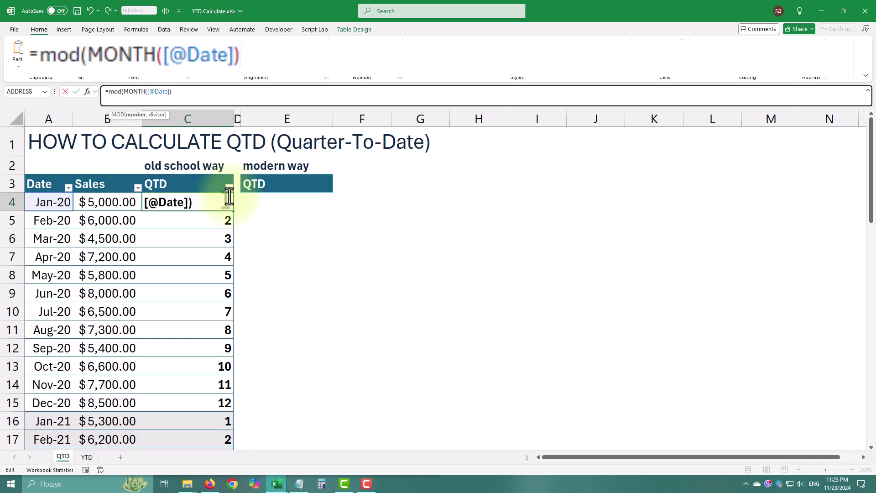
text(-1)
text(,3)
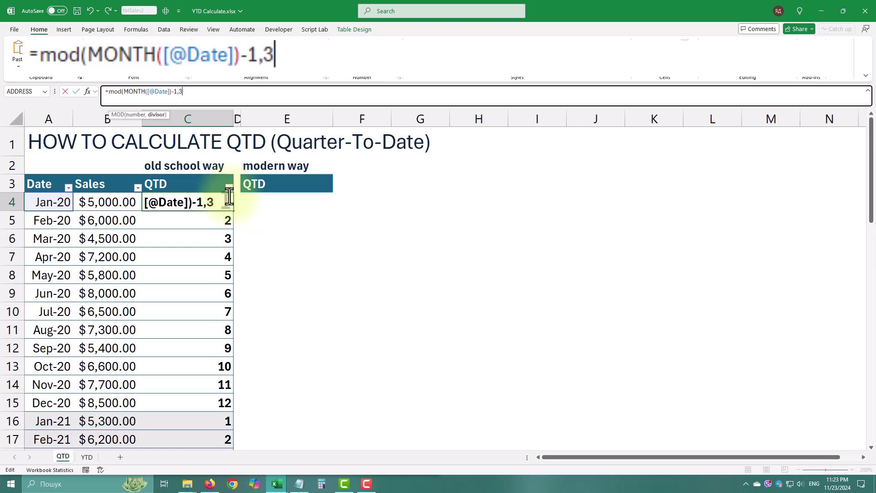
text())
key(Return)
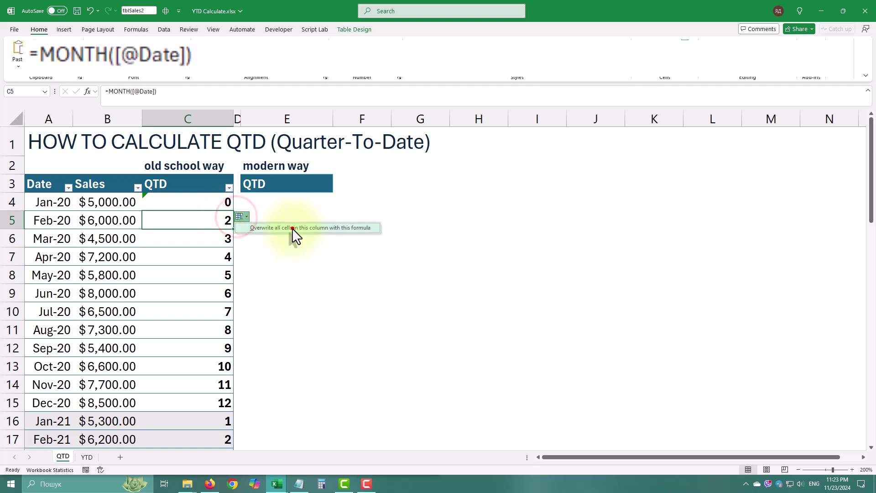
click(292, 229)
- Check the Jan, Apr, Jul and Oct-20 dates against their 0 QTD values and C5's formula
click(191, 201)
click(46, 202)
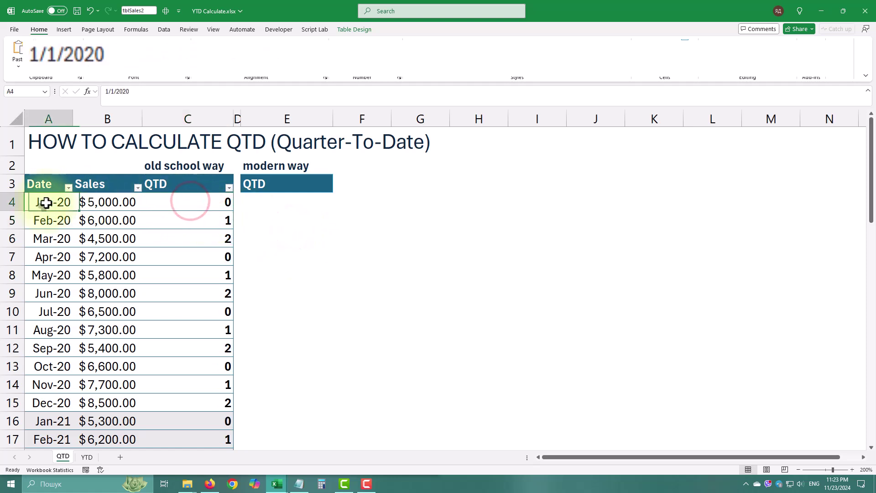
click(39, 257)
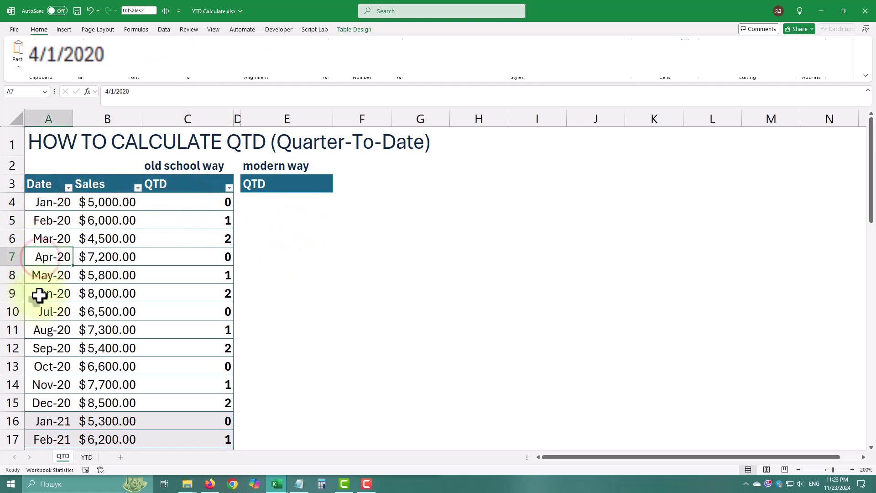
click(42, 309)
click(46, 364)
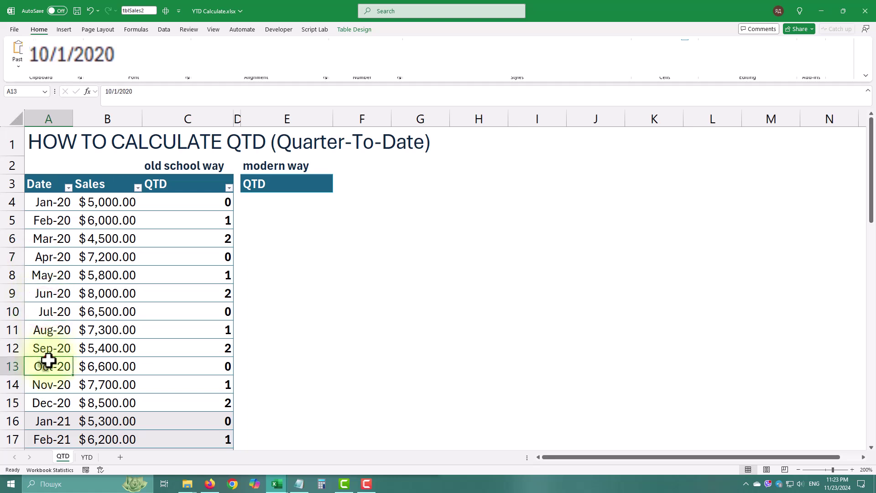
click(162, 220)
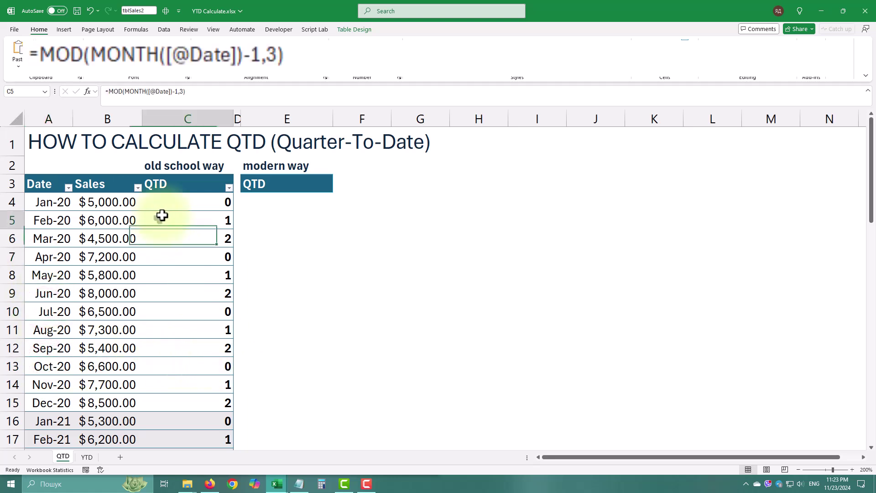
click(163, 190)
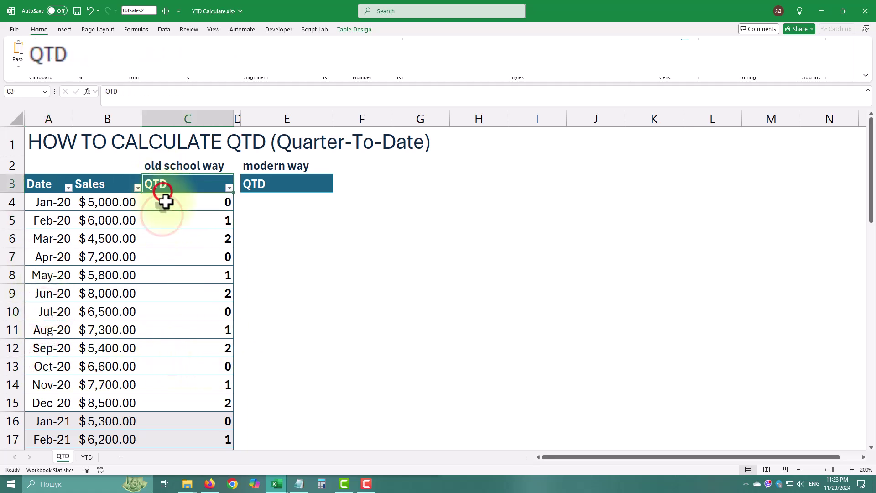
- Wrap C4's MOD test in IF, returning the row's Sales at each quarter's first month
click(108, 91)
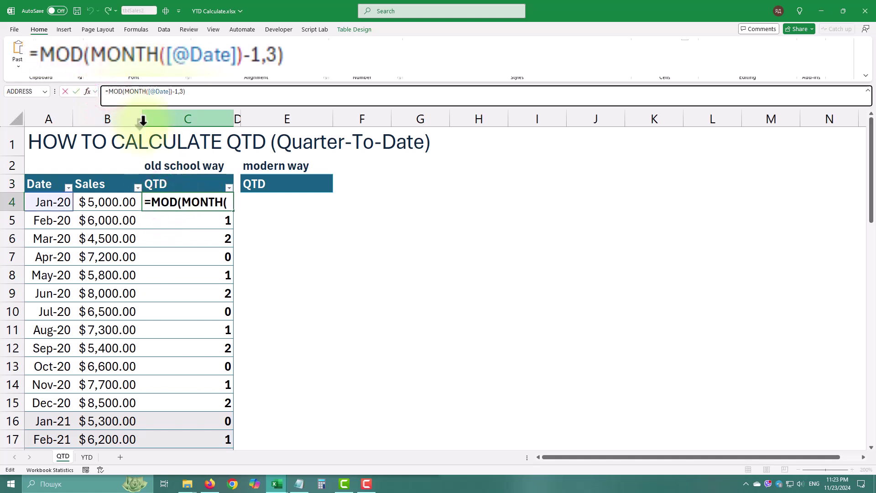
text(if()
key(End)
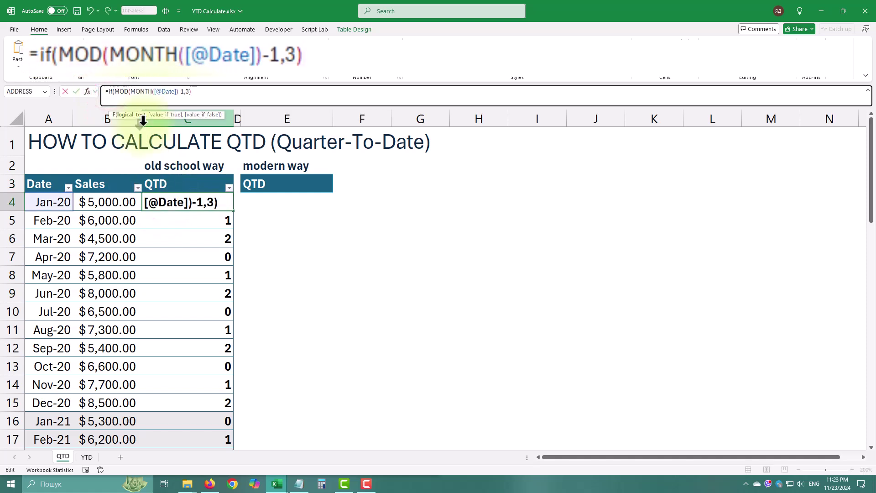
text(=0)
text(,)
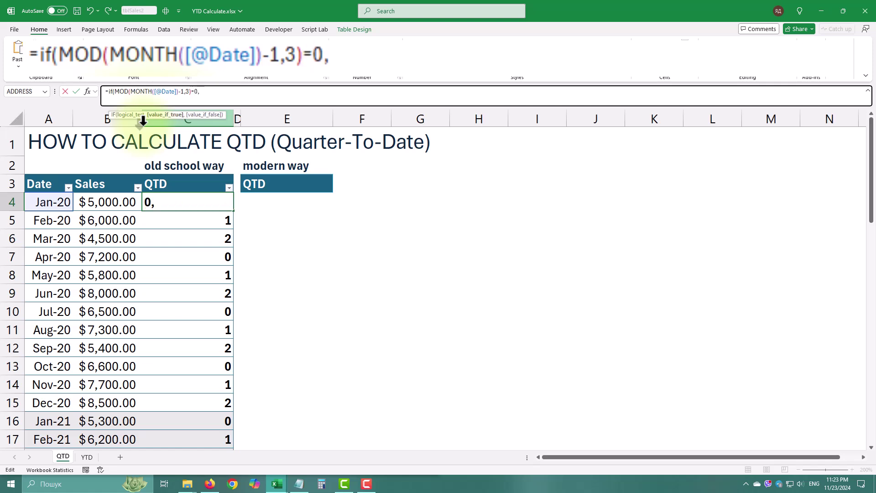
click(115, 202)
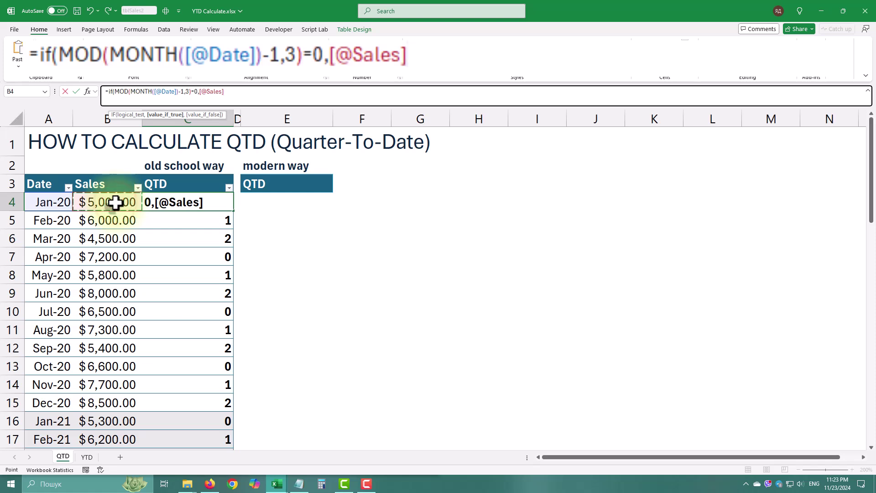
text(,)
click(106, 202)
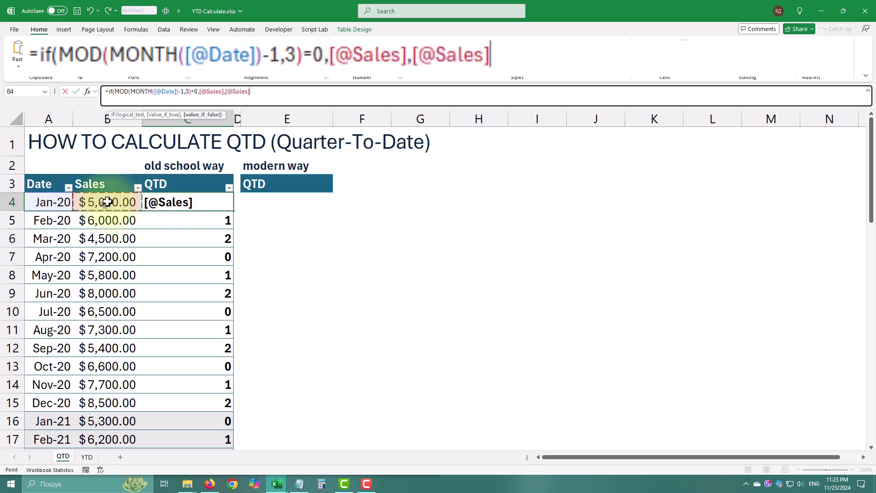
text(+)
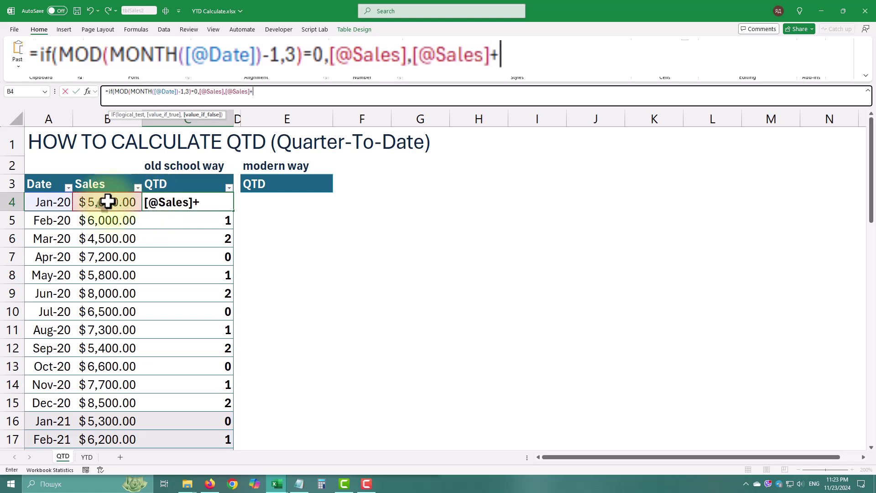
- Add the QTD value above as the running sum and apply the formula column-wide
click(172, 166)
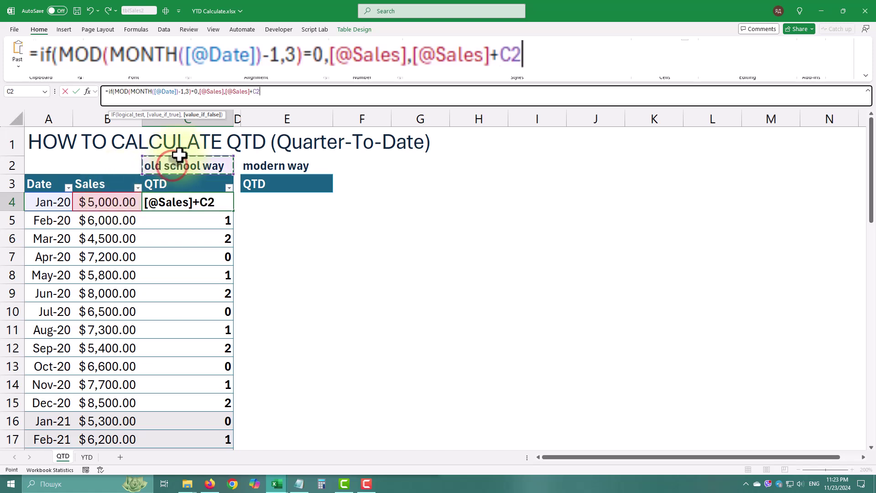
click(178, 183)
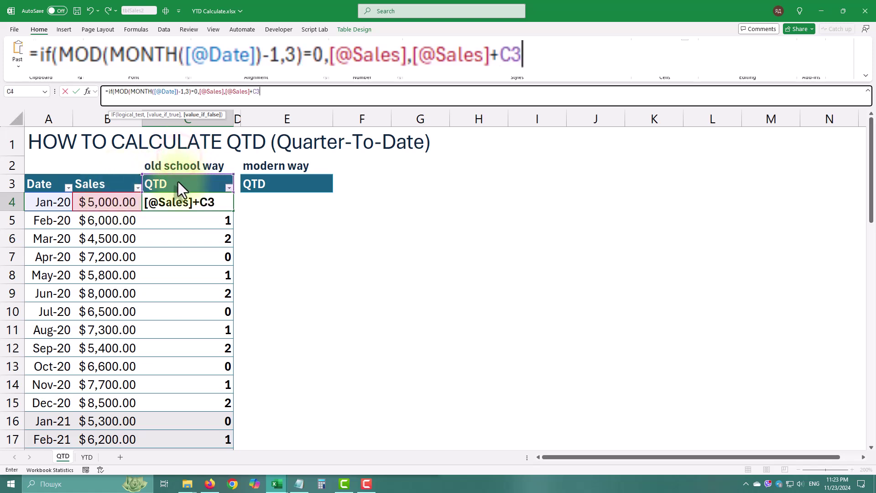
text())
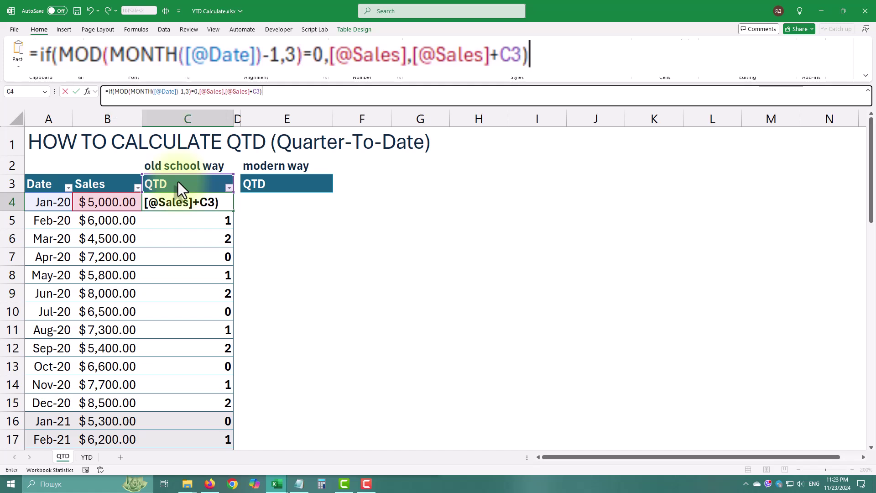
key(Return)
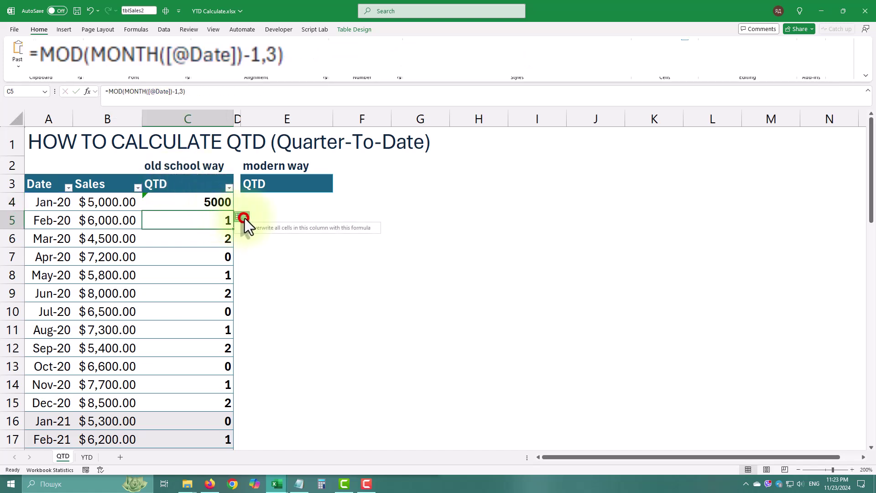
click(259, 227)
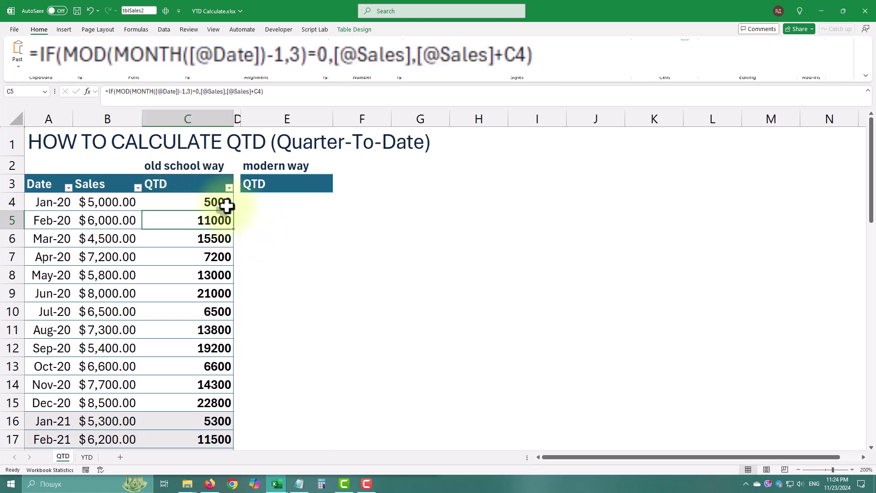
scroll(227, 206, down, 7)
scroll(223, 209, down, 3)
scroll(219, 214, down, 5)
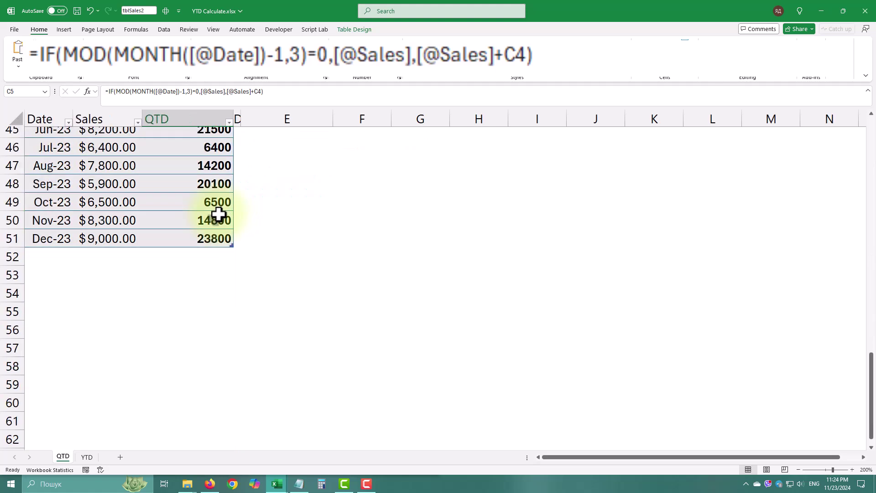
- Format the QTD values in C4:C51 as currency with Ctrl+Shift+4
scroll(219, 213, up, 9)
scroll(221, 211, up, 1)
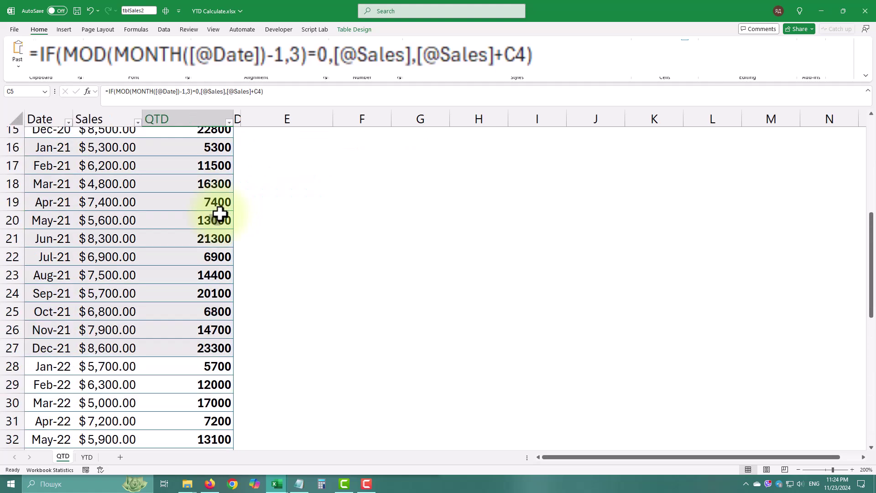
scroll(221, 210, up, 5)
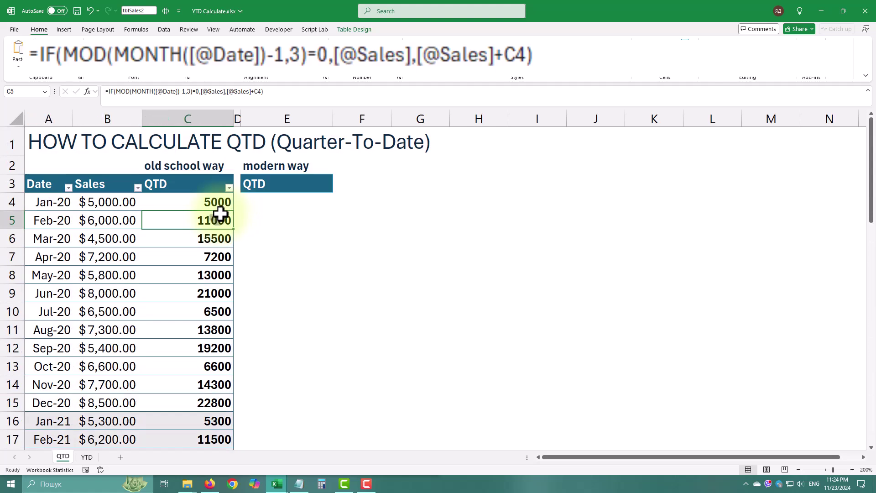
click(205, 178)
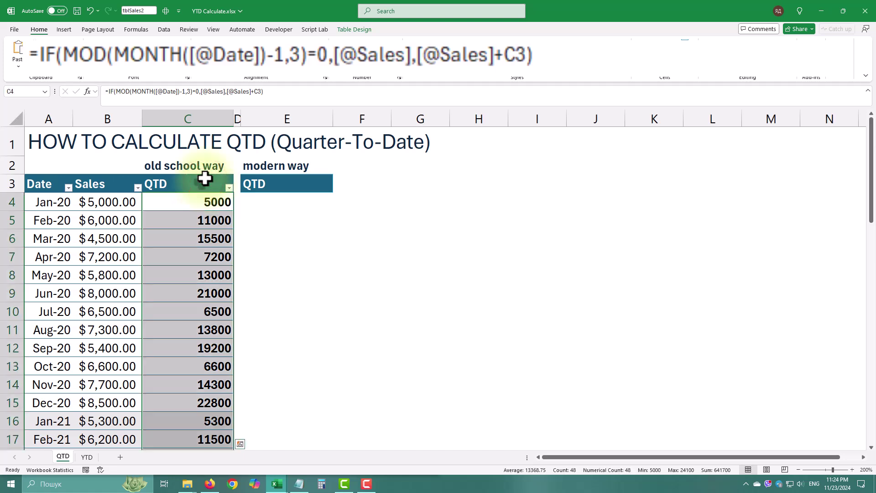
key(ctrl+shift+4)
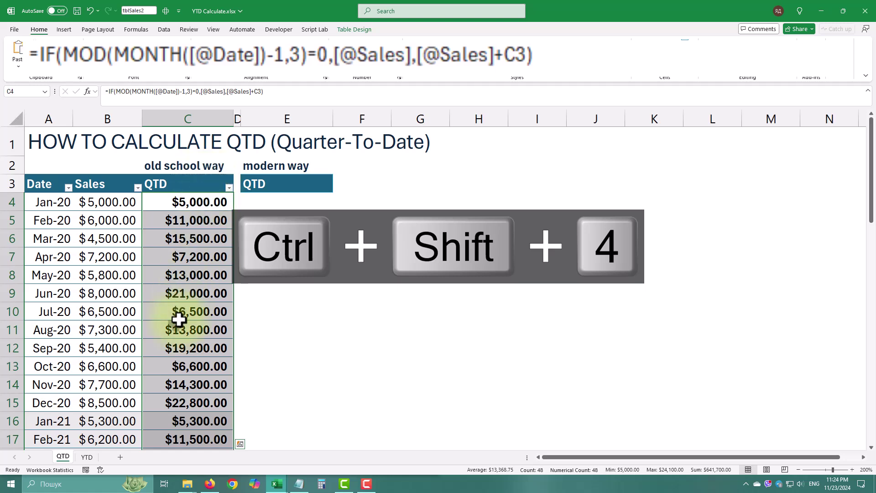
click(280, 202)
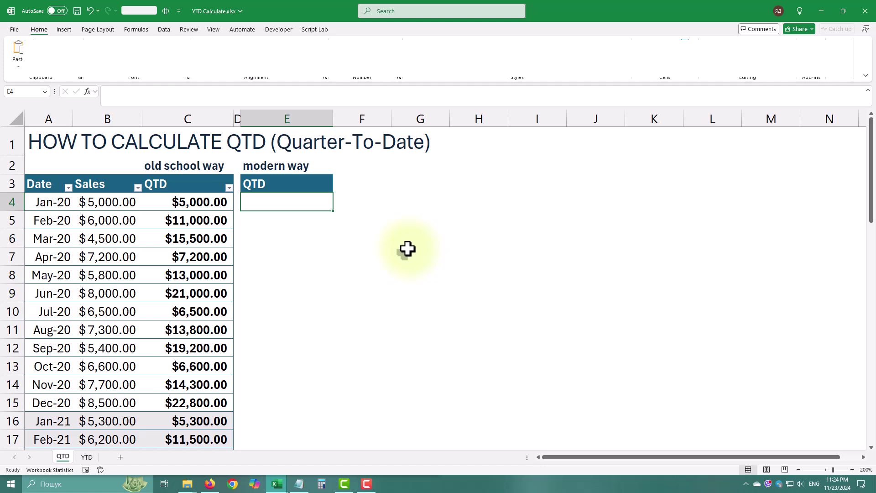
- In E4, start =SCAN(0,tblSales2[Sales], with the Sales column as the array
text(=)
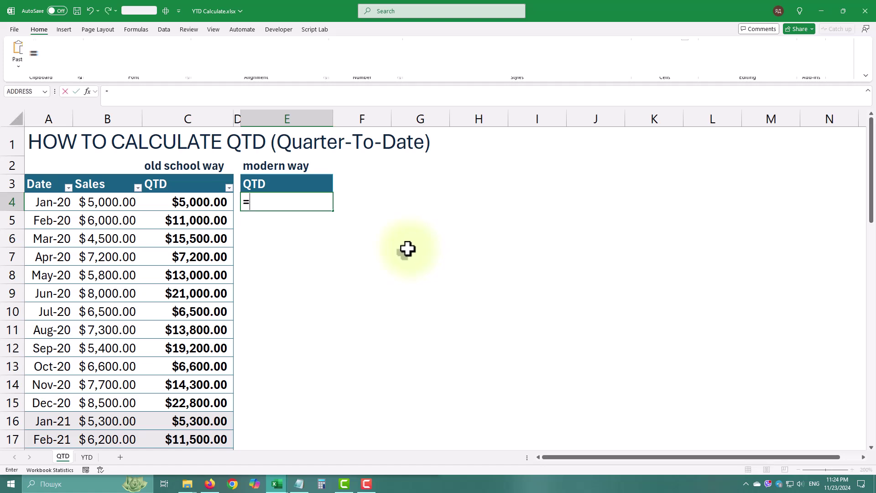
text(sca)
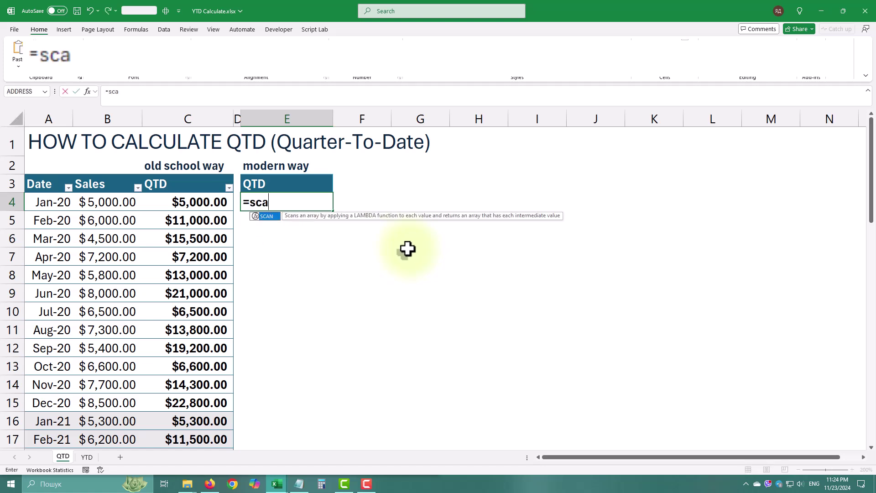
text(n()
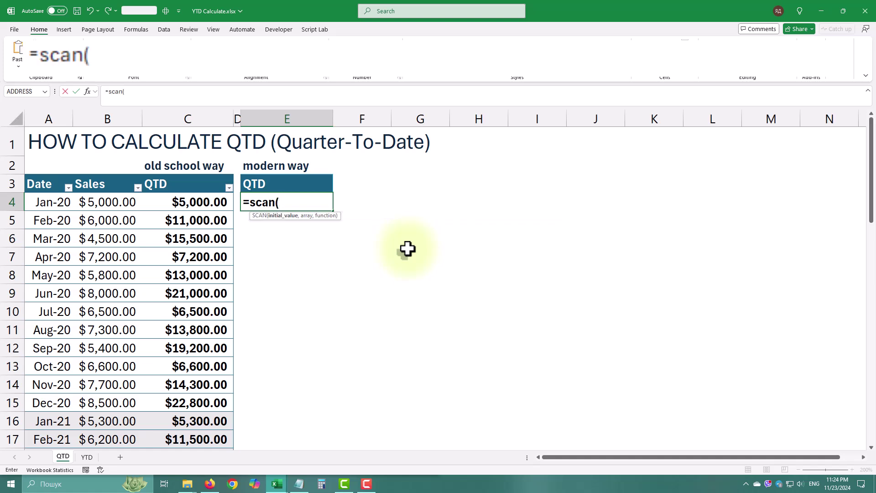
text(0,)
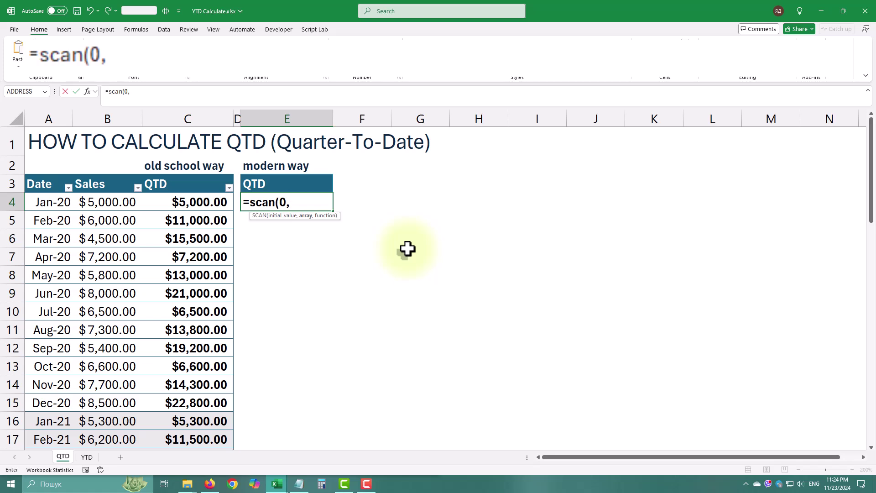
click(99, 173)
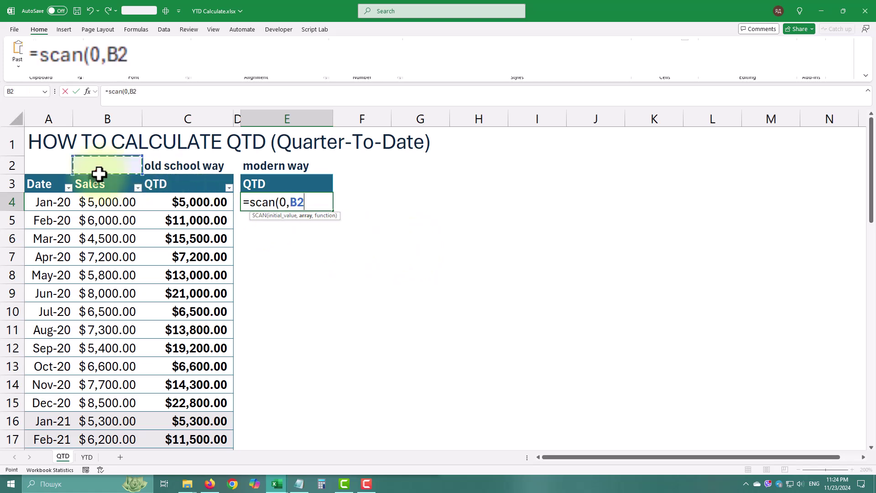
click(99, 177)
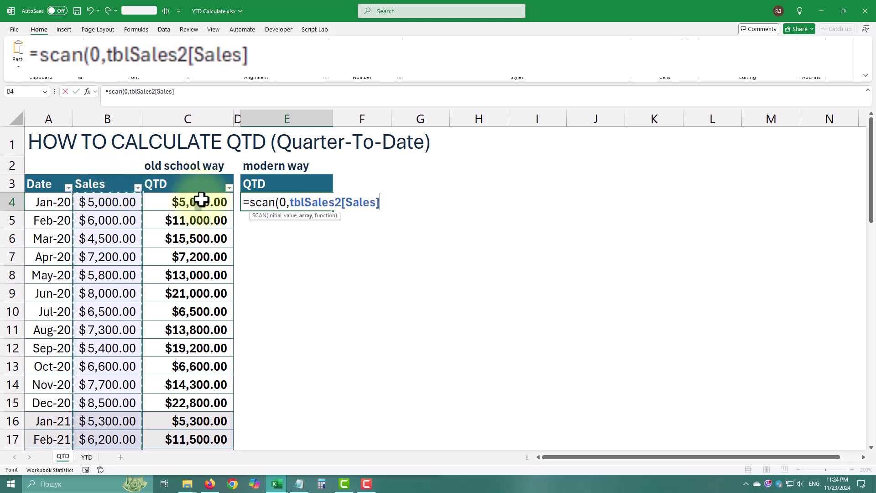
text(,)
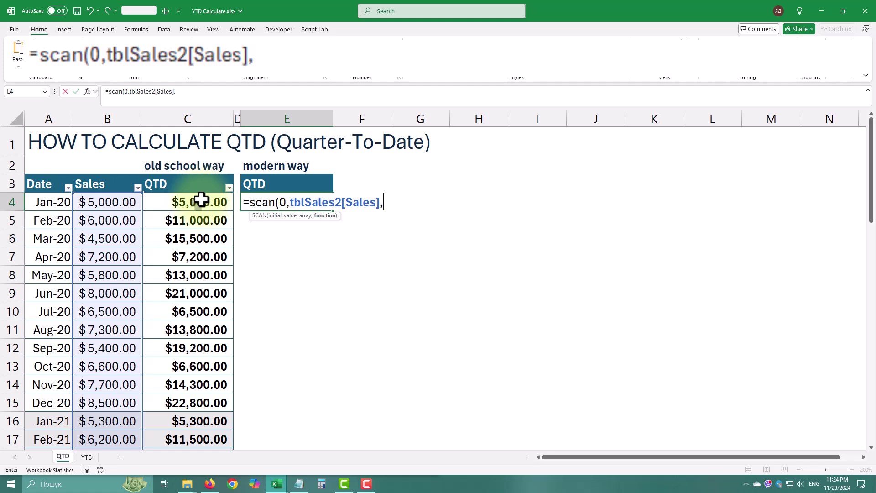
- Add LAMBDA(a,b,IF(MOD(MONTH(OFFSET(b,0,-1))-1,3)=0,b,a+b)) as SCAN's function argument
text(lam)
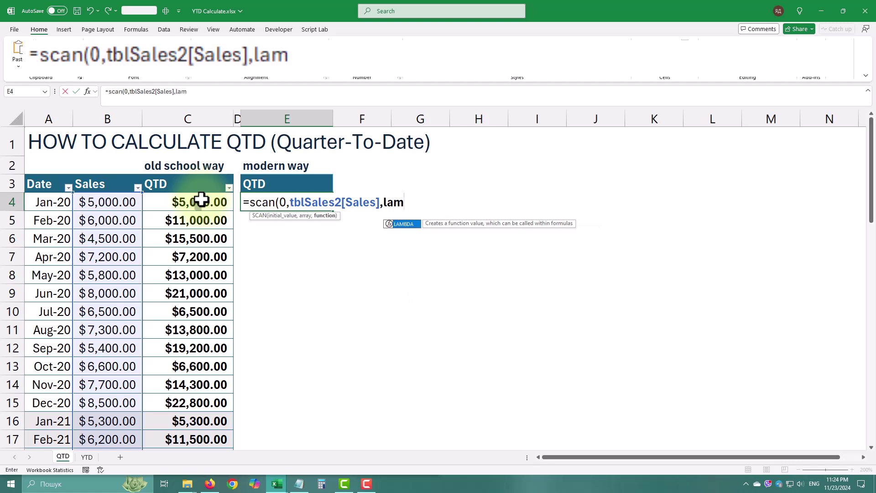
text(bda()
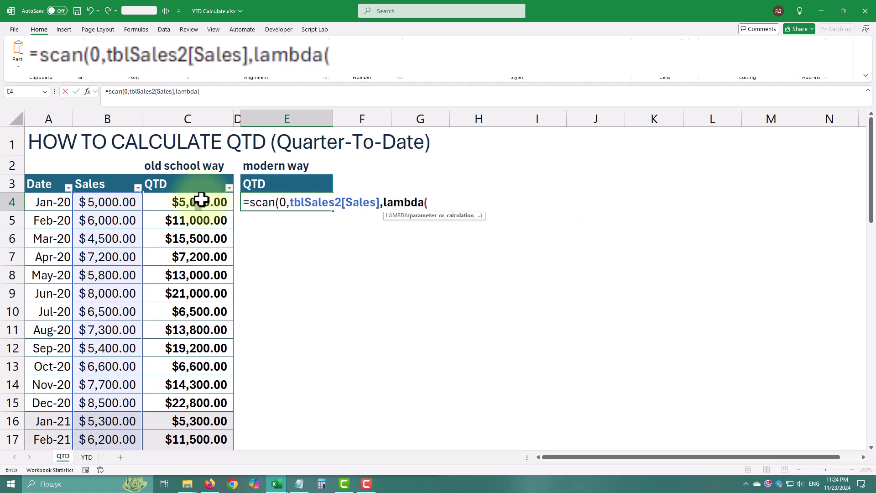
text(a,)
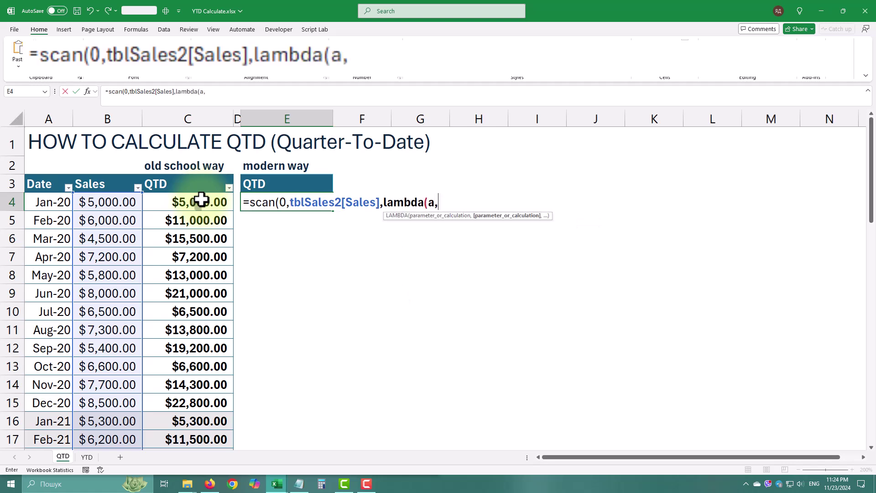
text(b)
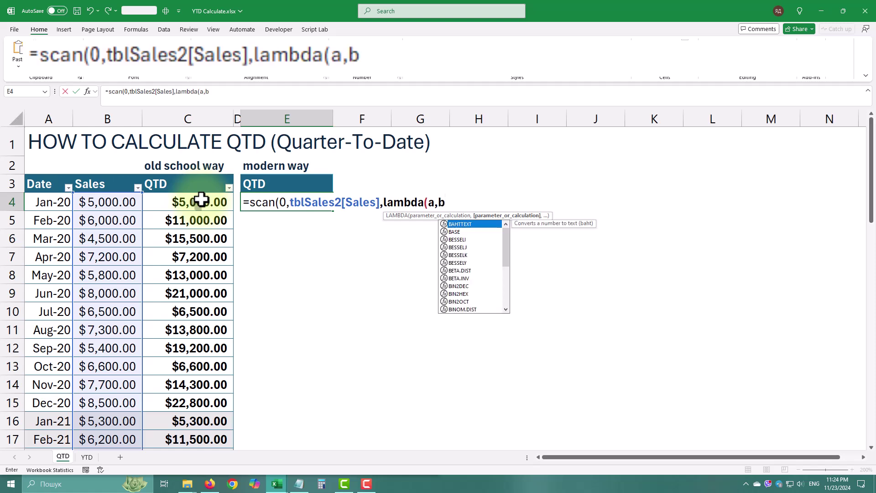
text(,)
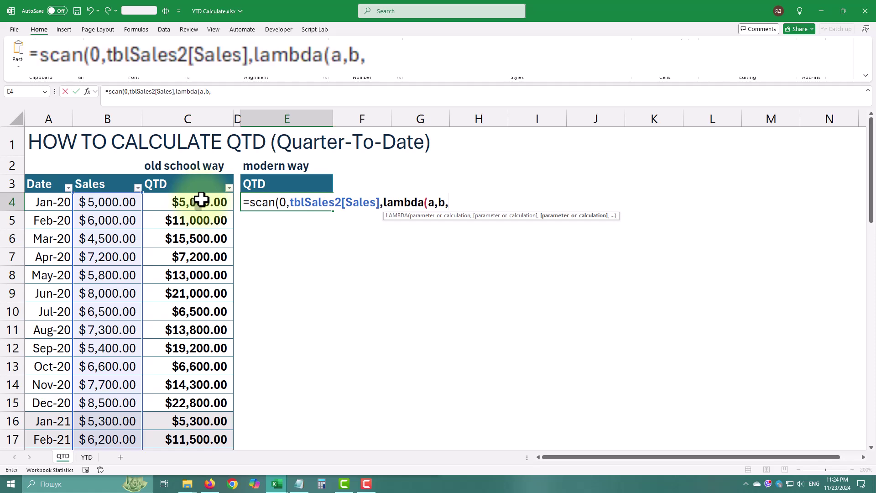
text(if(m)
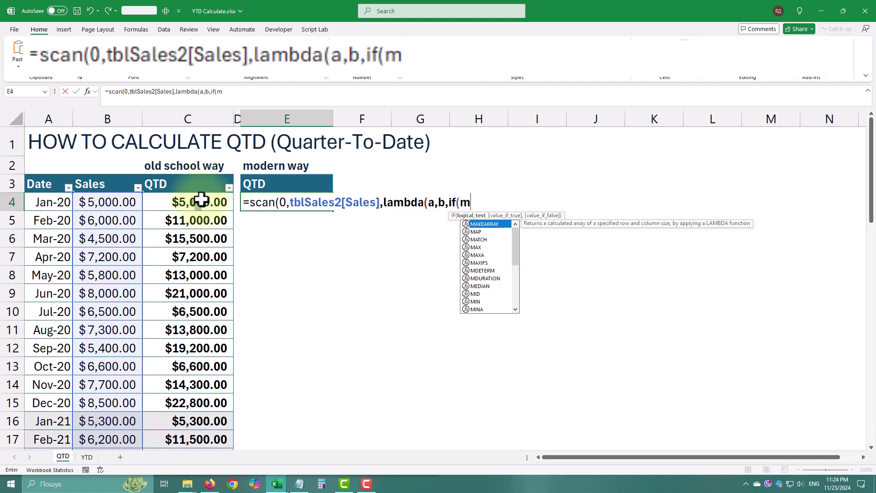
text(od(month()
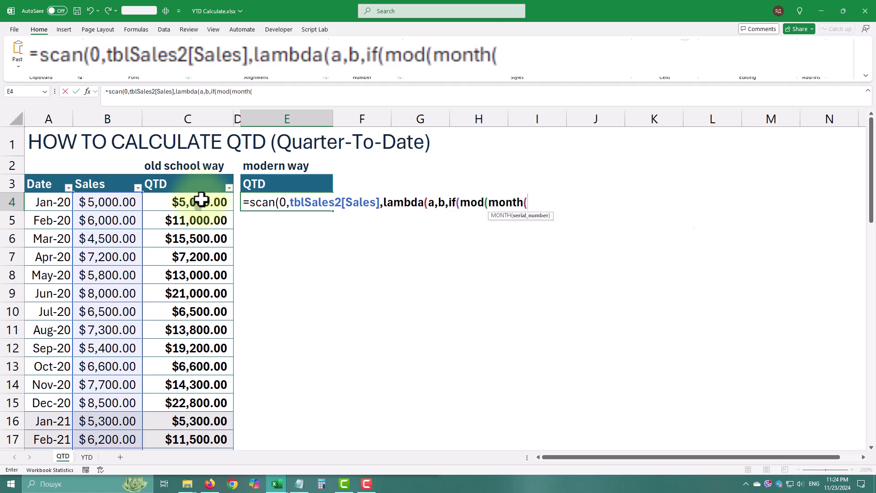
text(off)
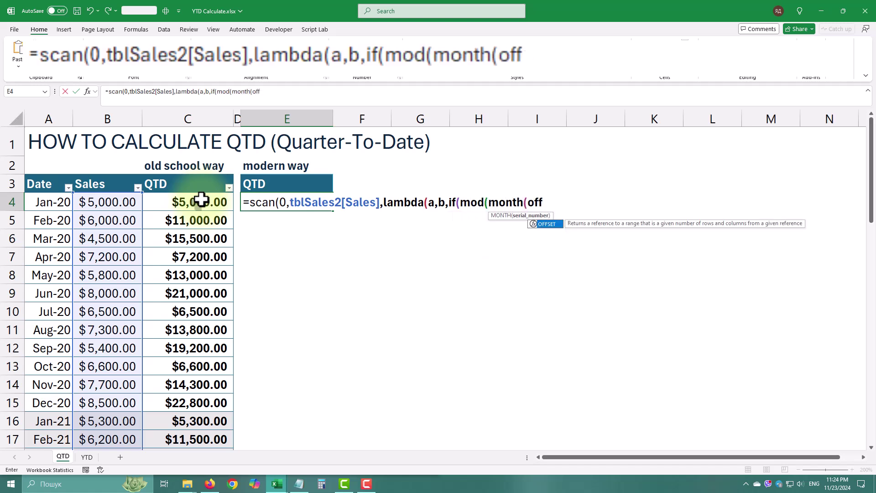
text(set(b)
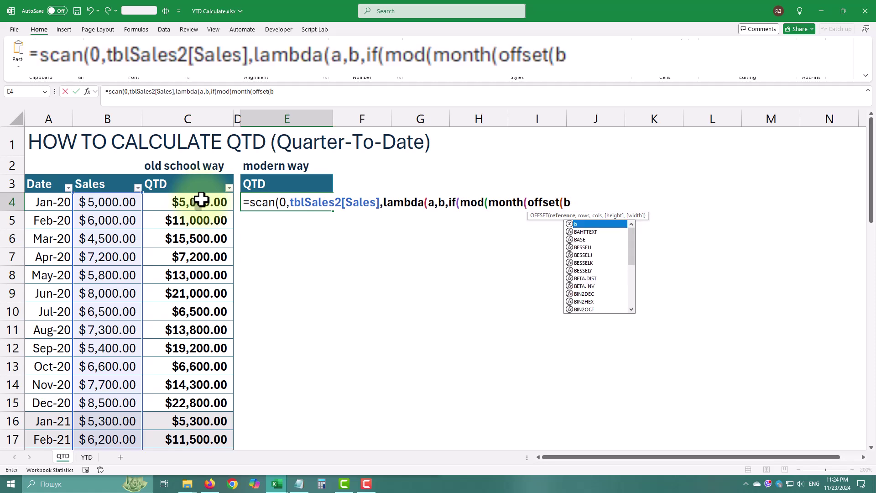
text(,0,-)
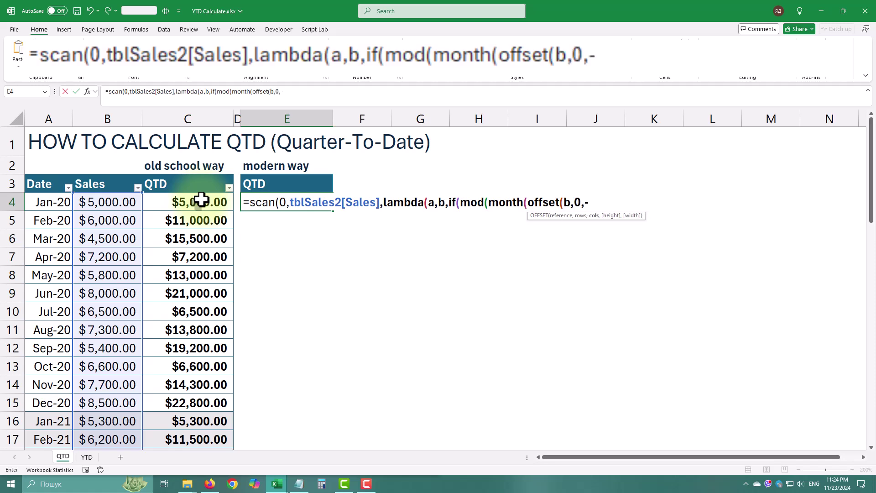
text(1)
text())-)
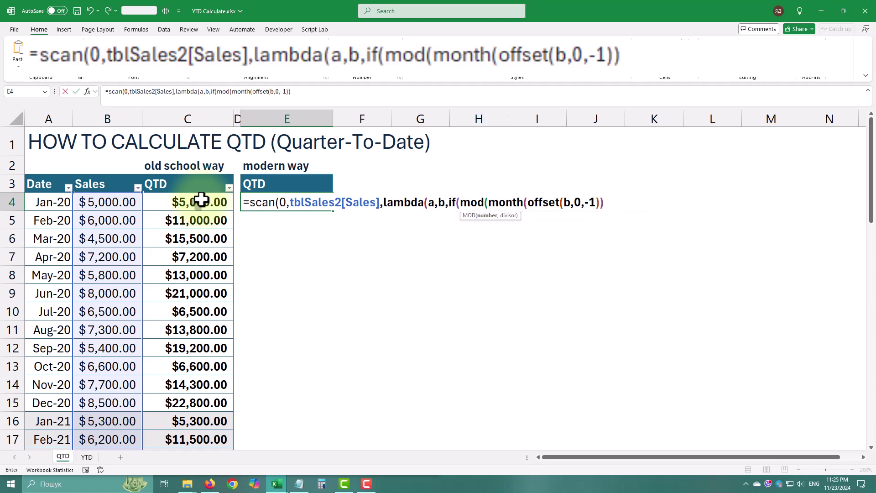
text(1)
text(,3)
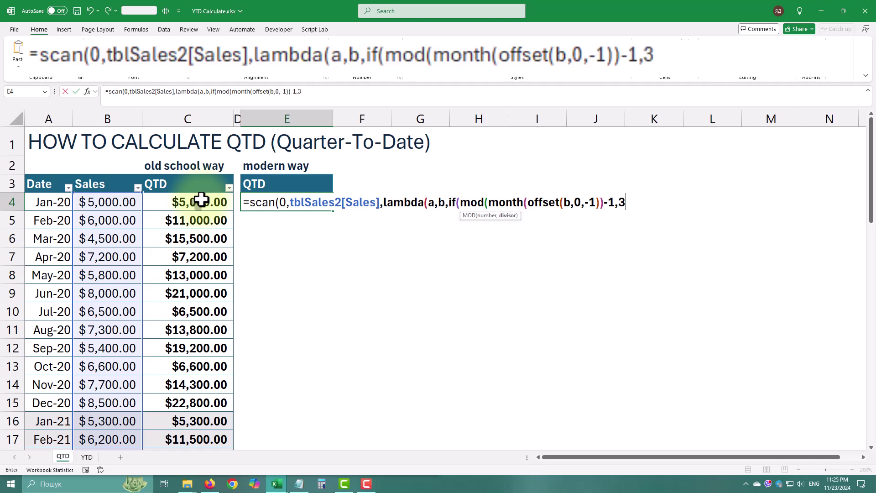
text())
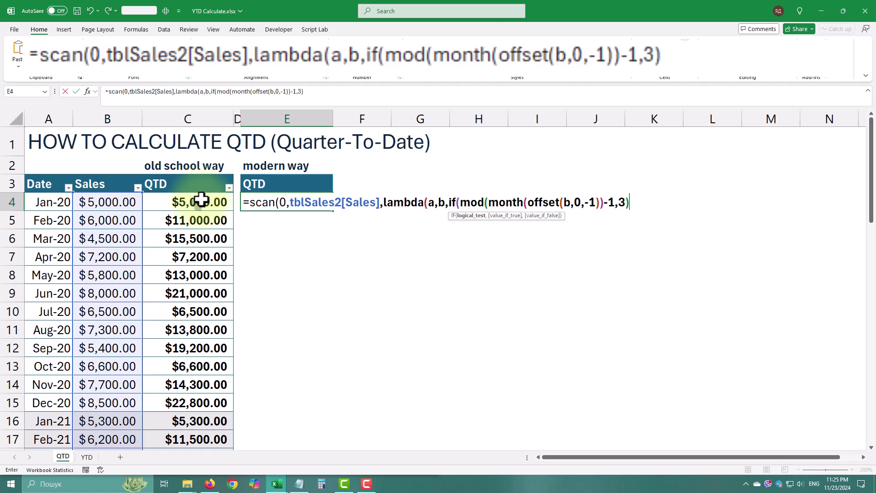
text(=0)
text(,)
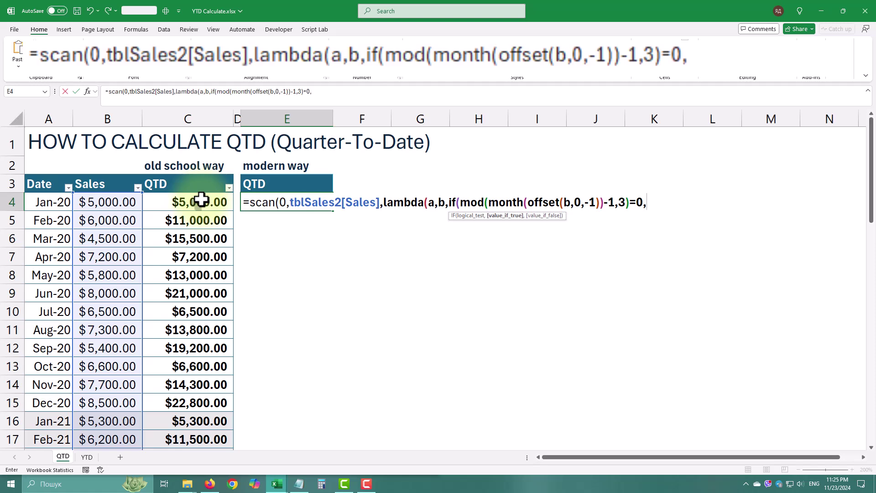
text(b,)
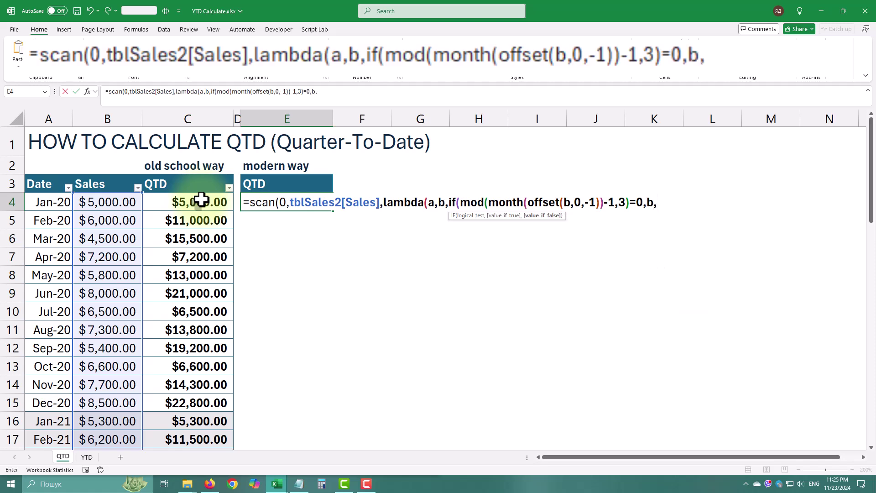
text(a)
text(+b)
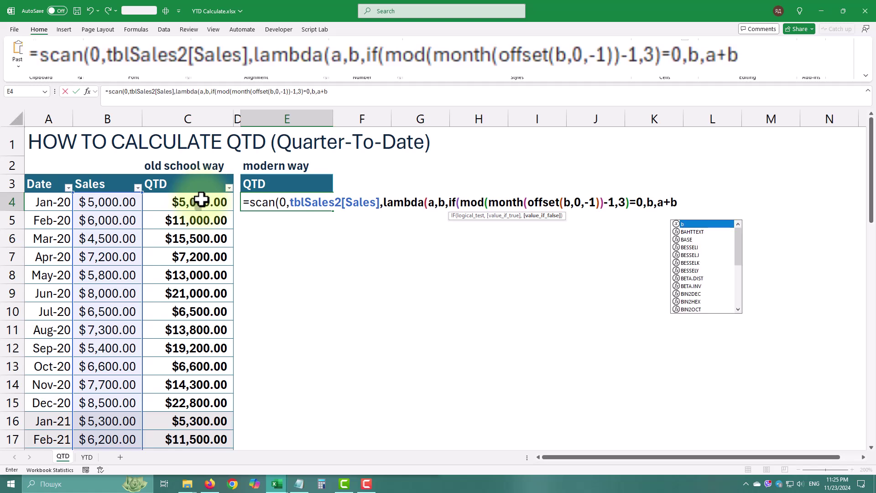
text())
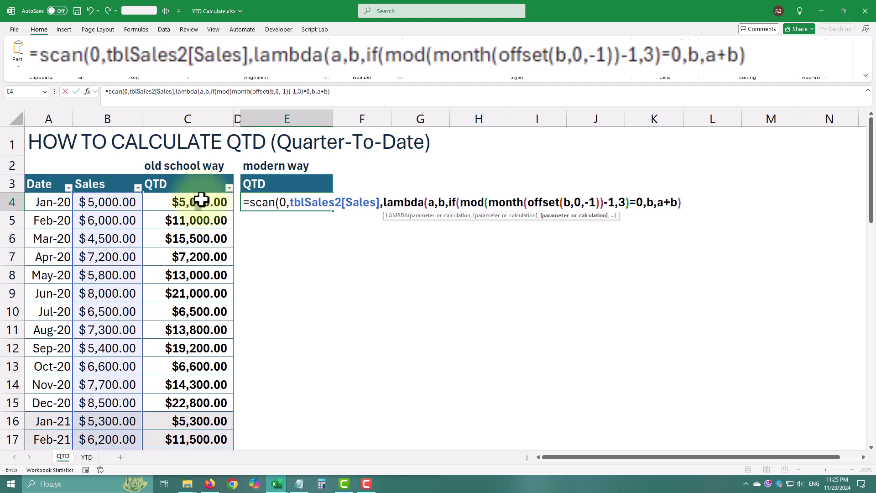
text())
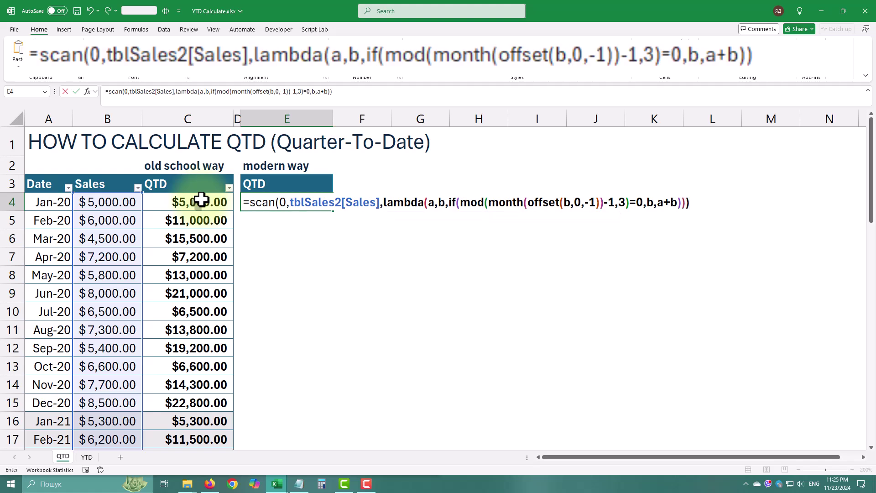
- Commit the SCAN formula and confirm the spill matches through Dec-23, ending at $23,800.00
key(Return)
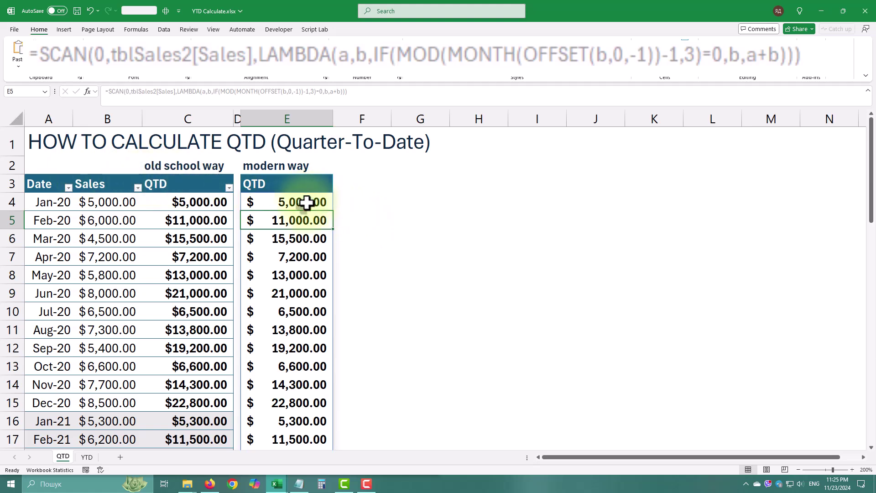
scroll(301, 280, down, 1)
scroll(301, 280, down, 2)
scroll(301, 280, down, 4)
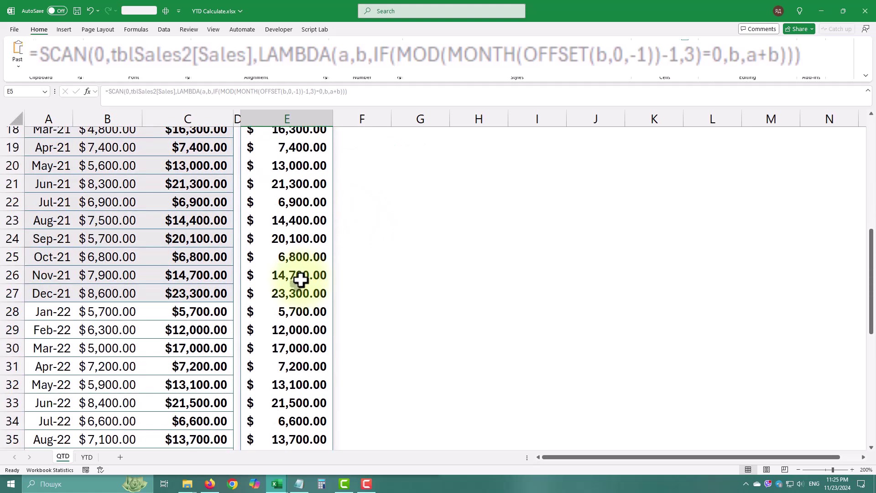
scroll(300, 279, down, 3)
scroll(300, 279, down, 1)
scroll(301, 280, down, 3)
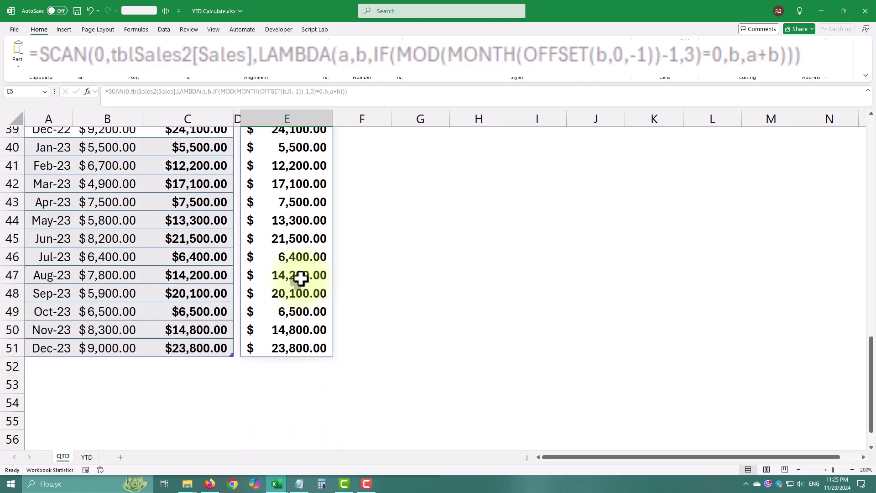
scroll(301, 279, down, 2)
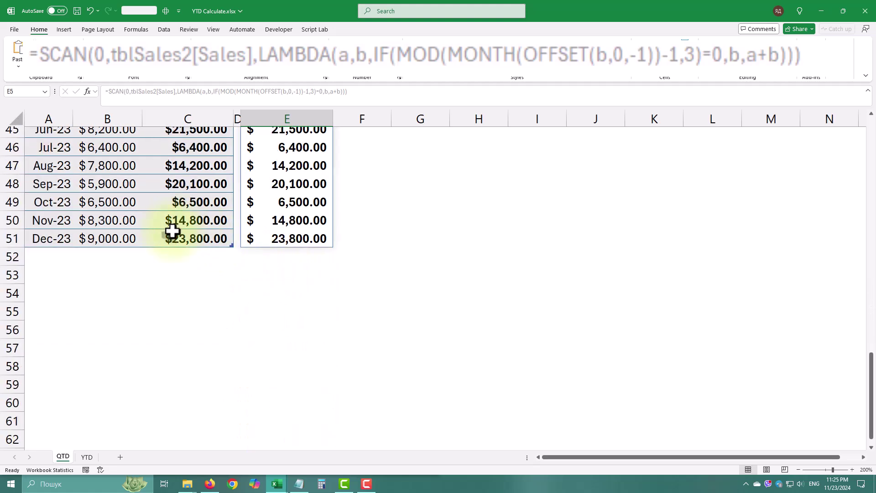